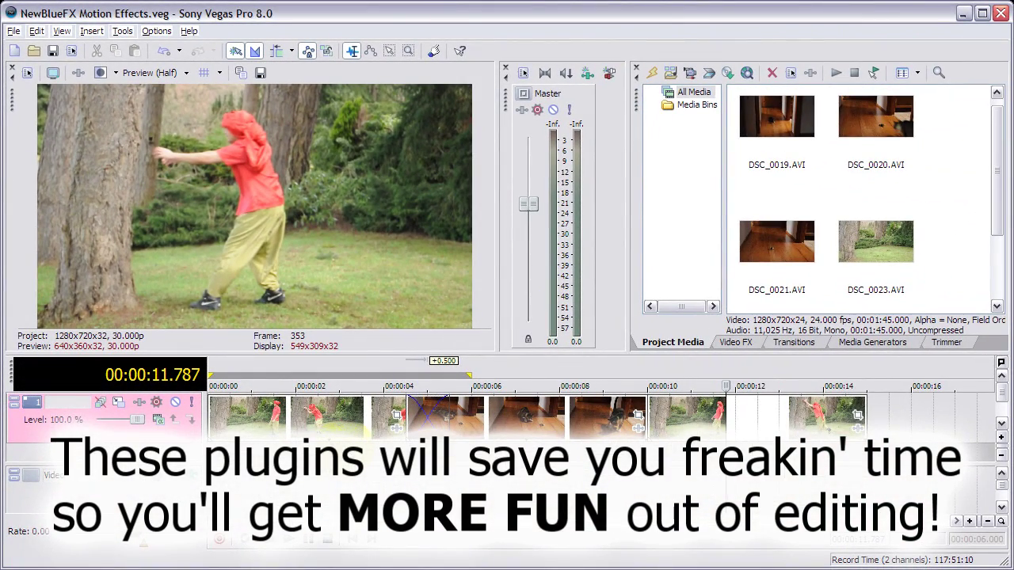
Play the sequence from the start to review it without effects, and stop playback.
click(351, 538)
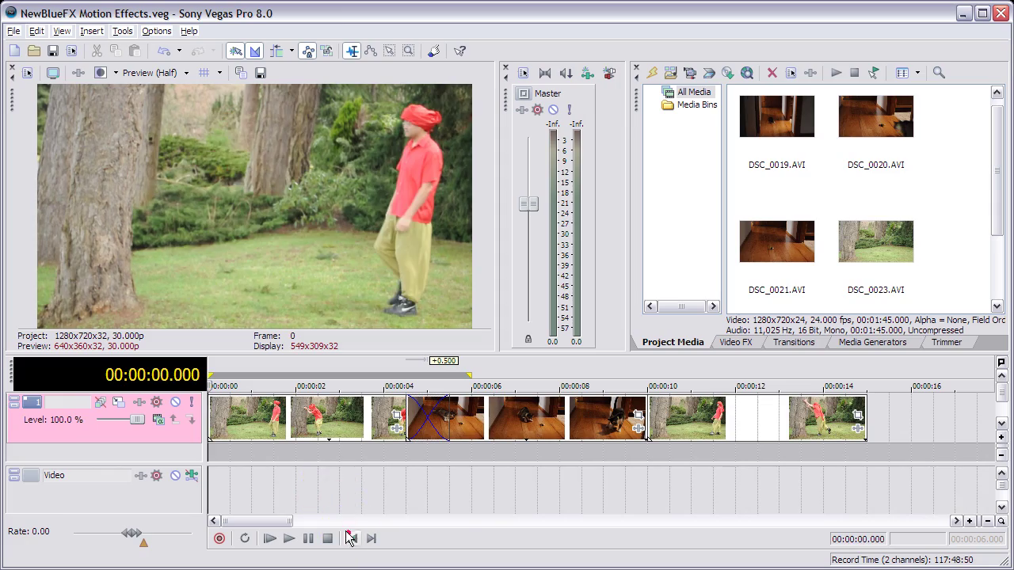
click(269, 538)
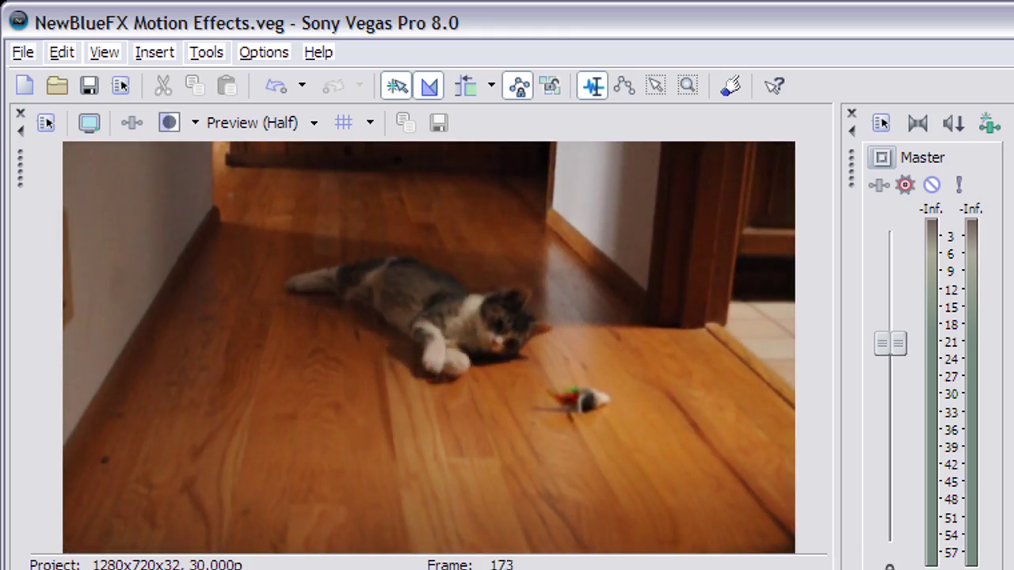
key(space)
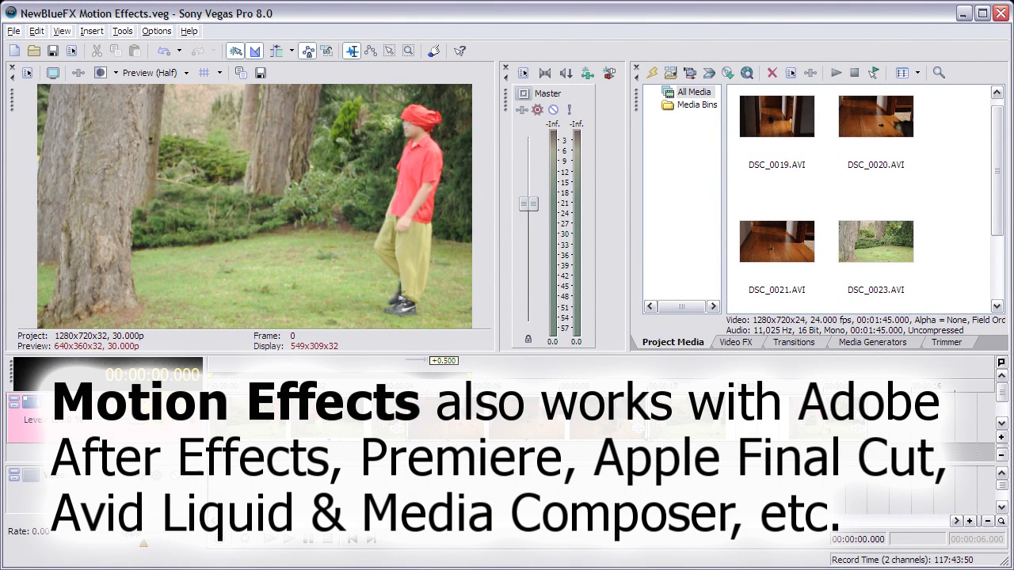
Add the NewBlue Active Camera effect to the effect chain of video track 1.
click(138, 401)
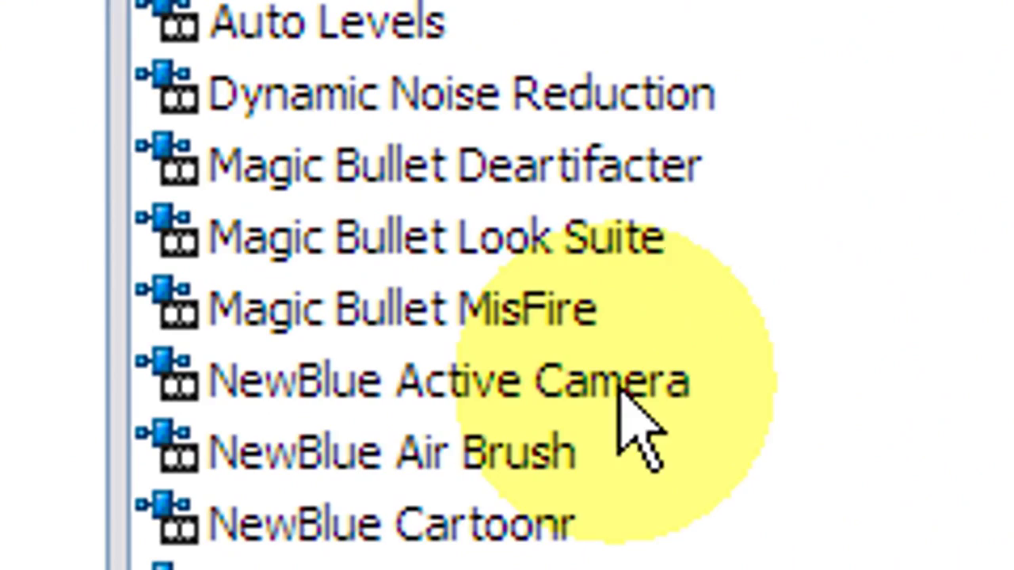
click(480, 387)
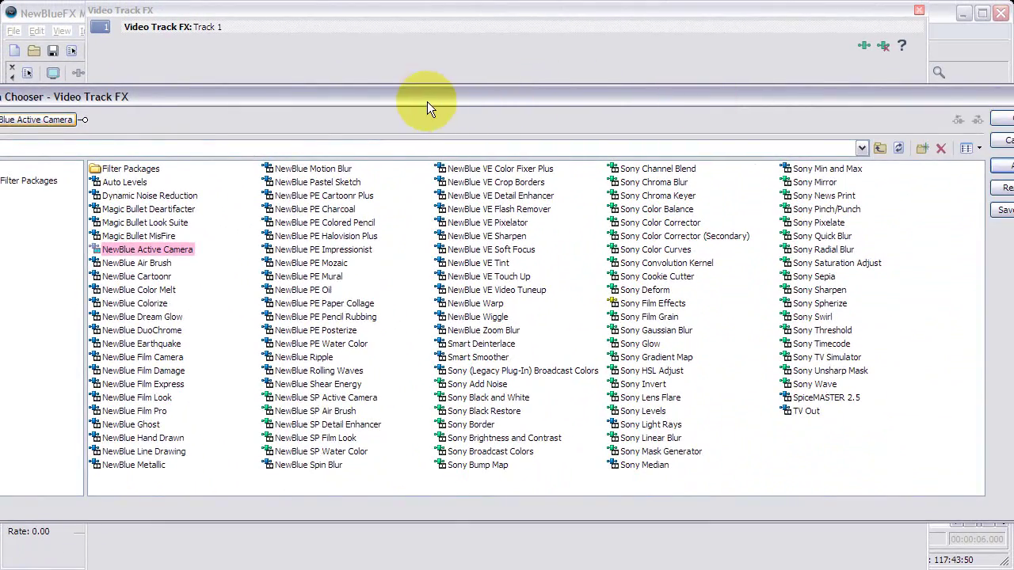
double_click(427, 102)
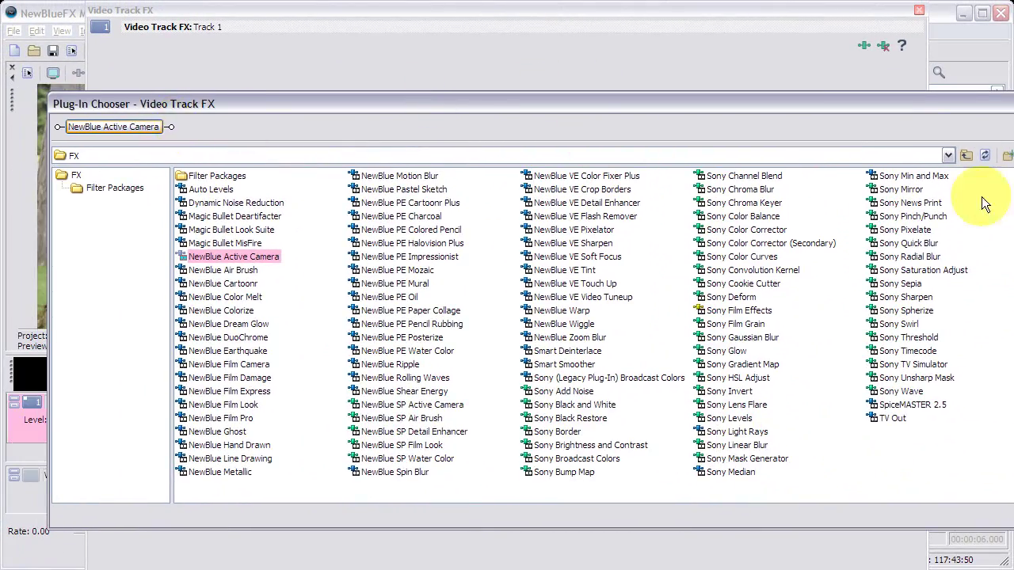
drag(1013, 315, 880, 314)
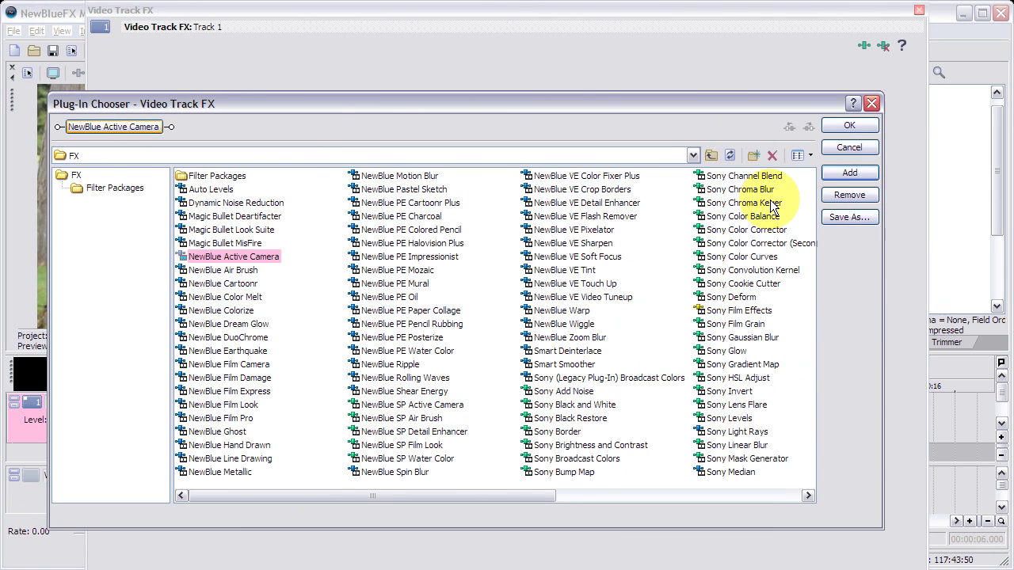
click(848, 127)
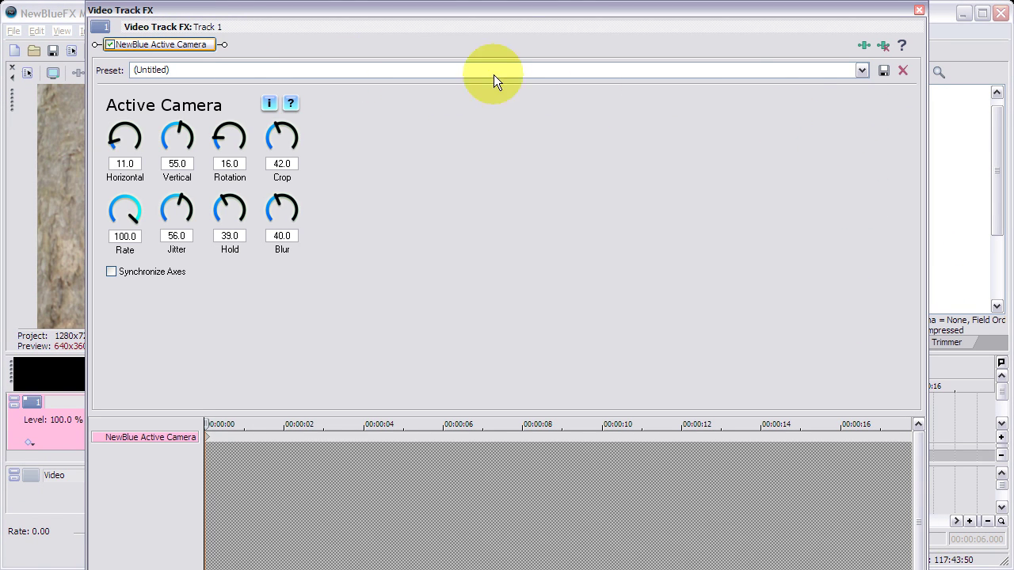
Apply the Wild Shaking preset to the Active Camera effect and play back the sequence.
click(861, 69)
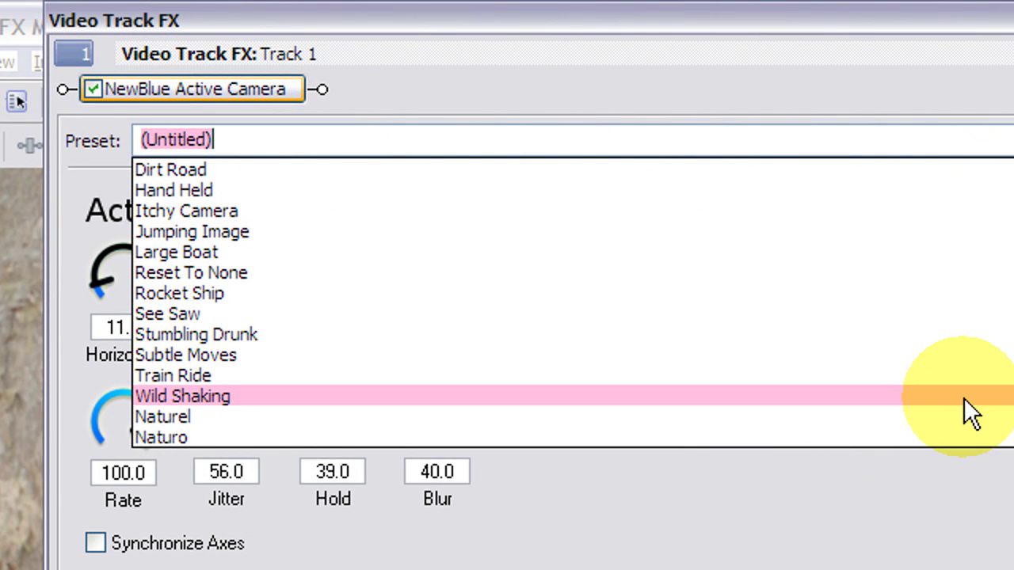
click(963, 397)
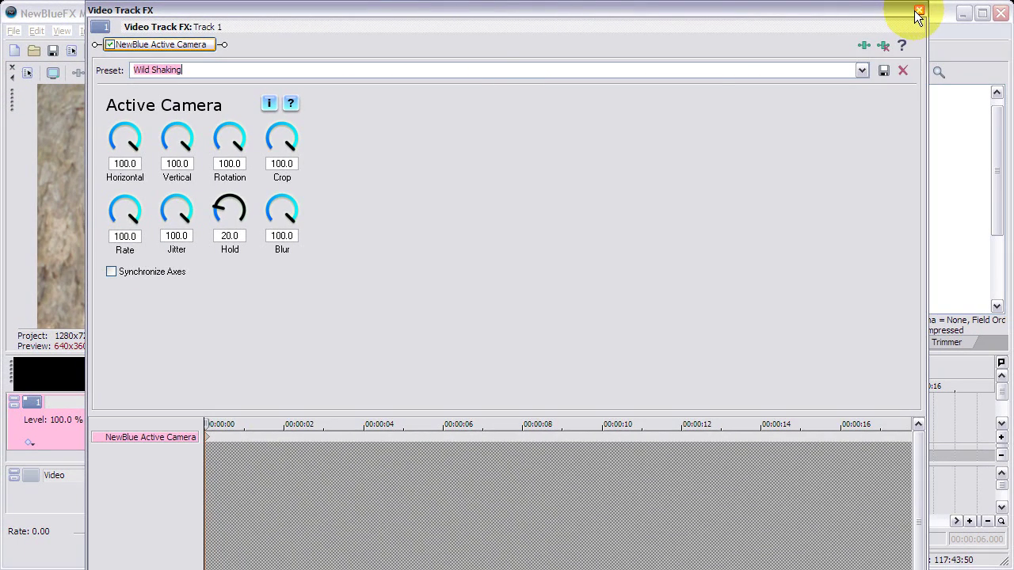
click(918, 11)
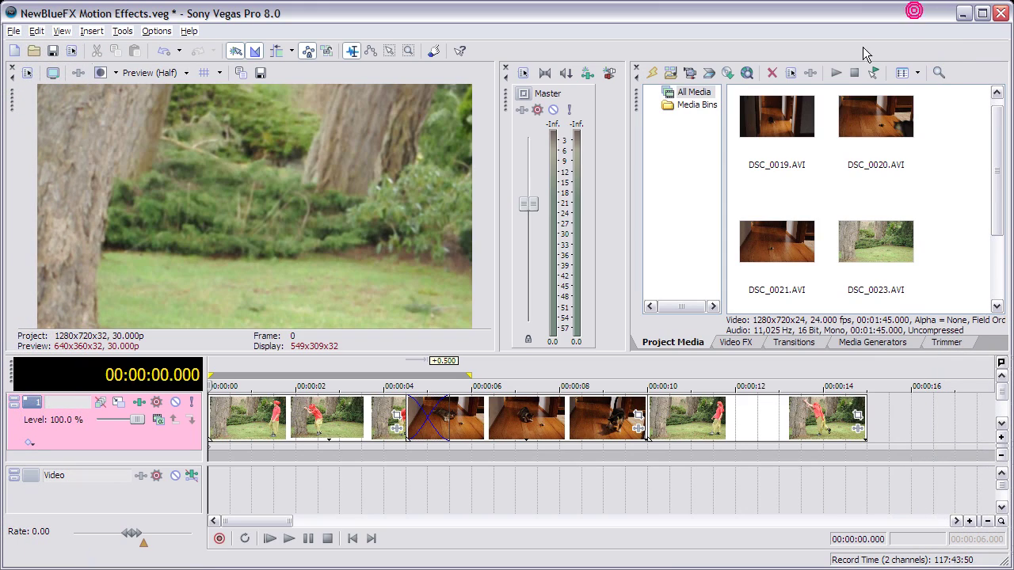
click(289, 539)
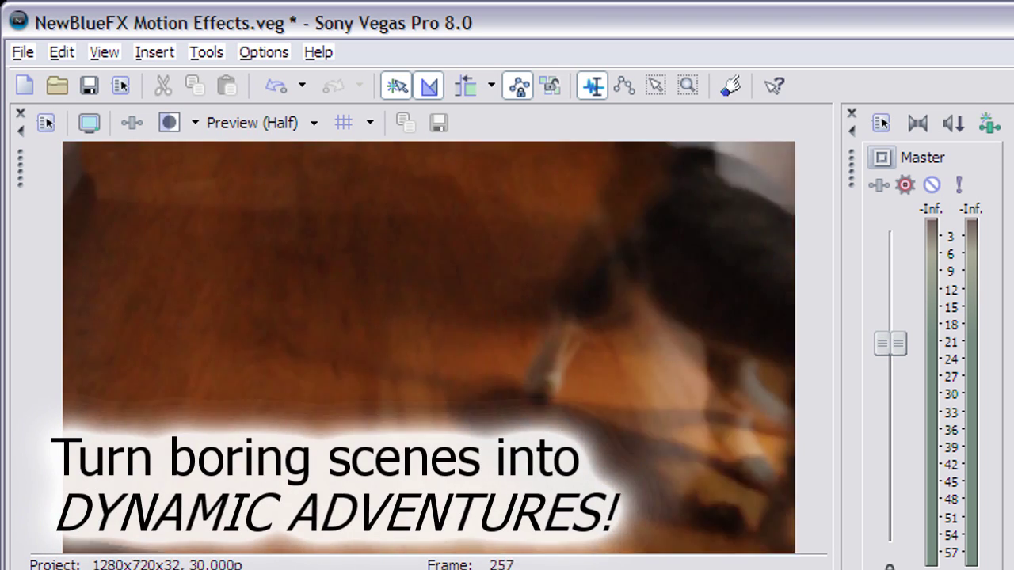
key(space)
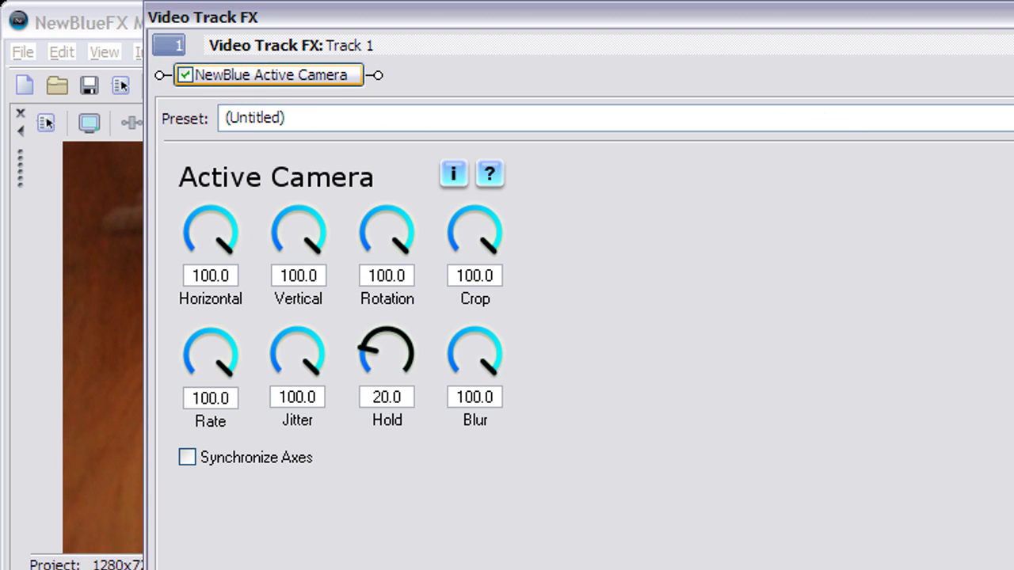
Switch the Active Camera effect to the Hand Held preset and play back the result.
click(1010, 118)
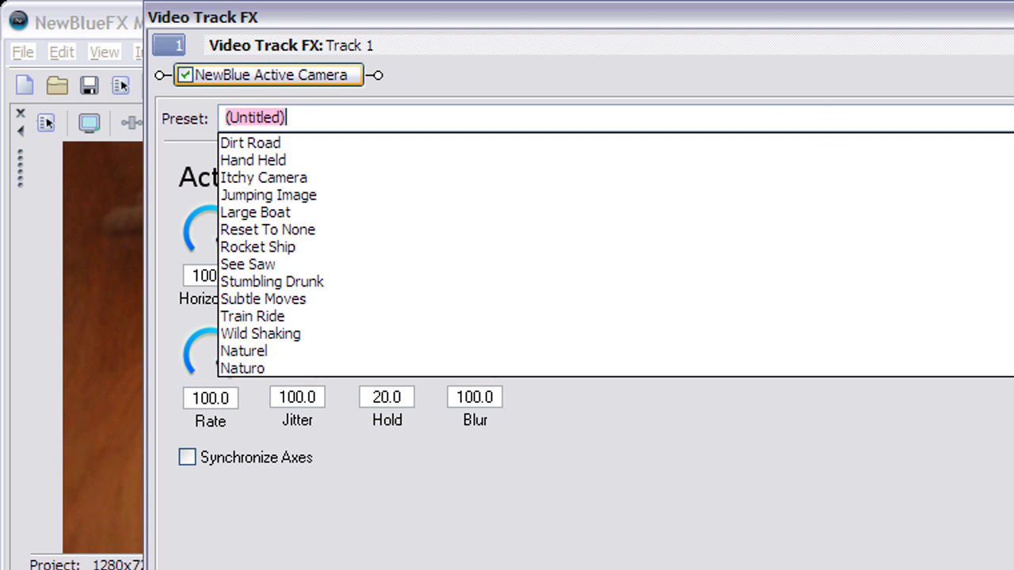
click(247, 159)
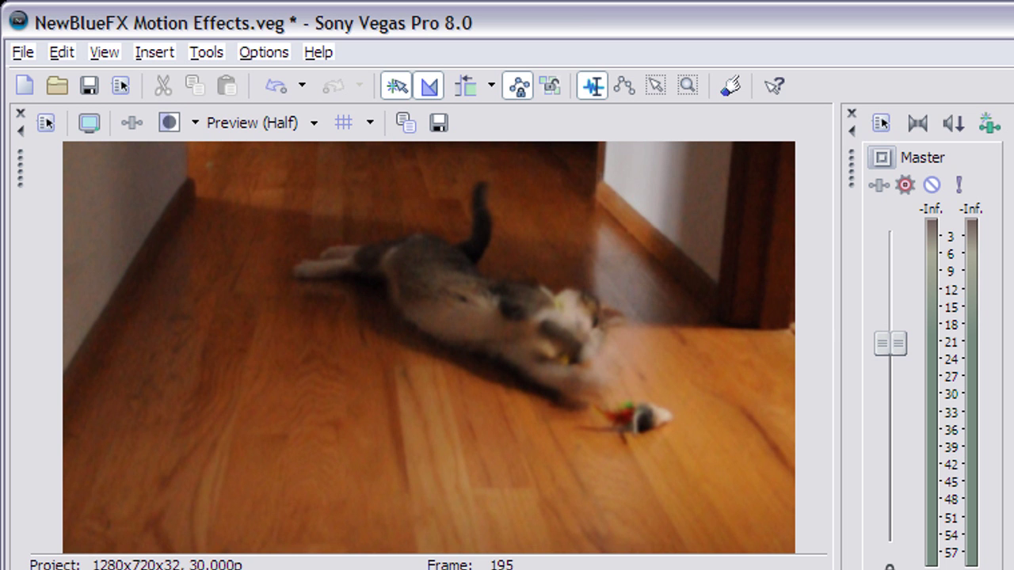
key(space)
key(space)
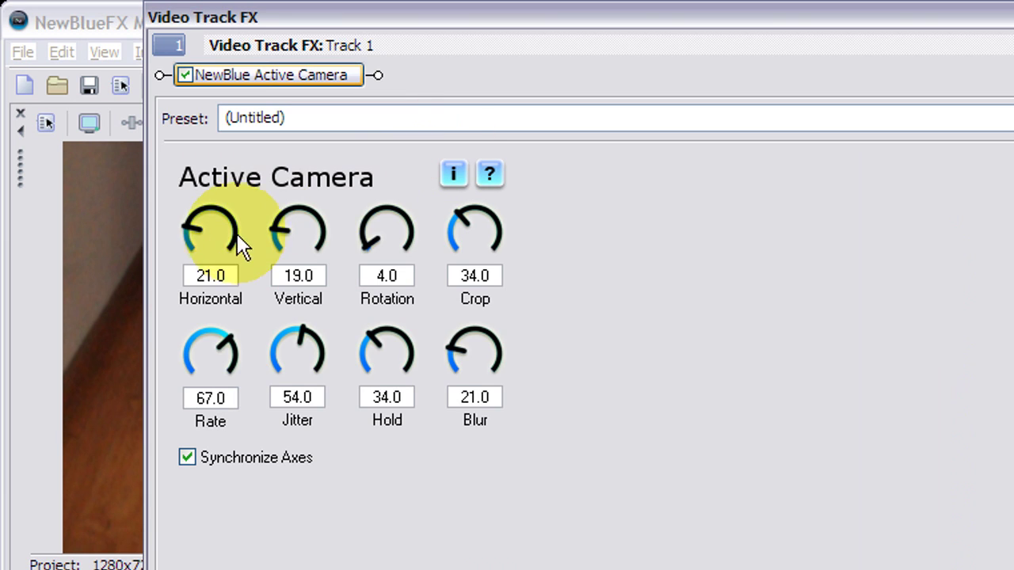
Adjust the Active Camera effect's Horizontal, Vertical, Crop, Rate, Hold and Blur amounts and close its settings.
drag(191, 232, 208, 187)
drag(298, 230, 373, 199)
drag(464, 232, 472, 202)
drag(210, 374, 308, 277)
drag(381, 351, 388, 328)
drag(475, 373, 485, 146)
key(alt+F4)
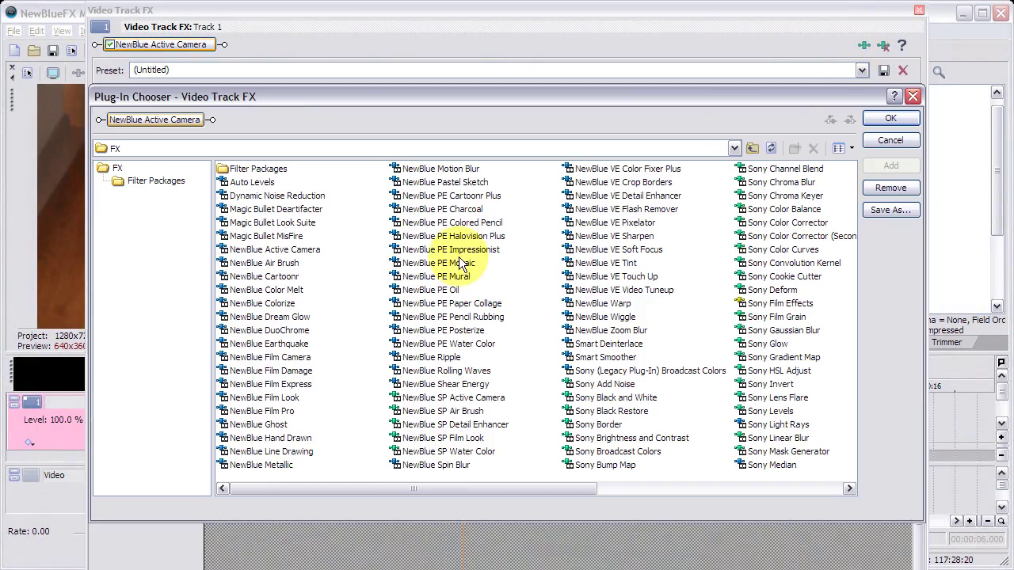
Replace Active Camera on track 1 with the NewBlue Earthquake effect and apply its Big One preset.
click(301, 347)
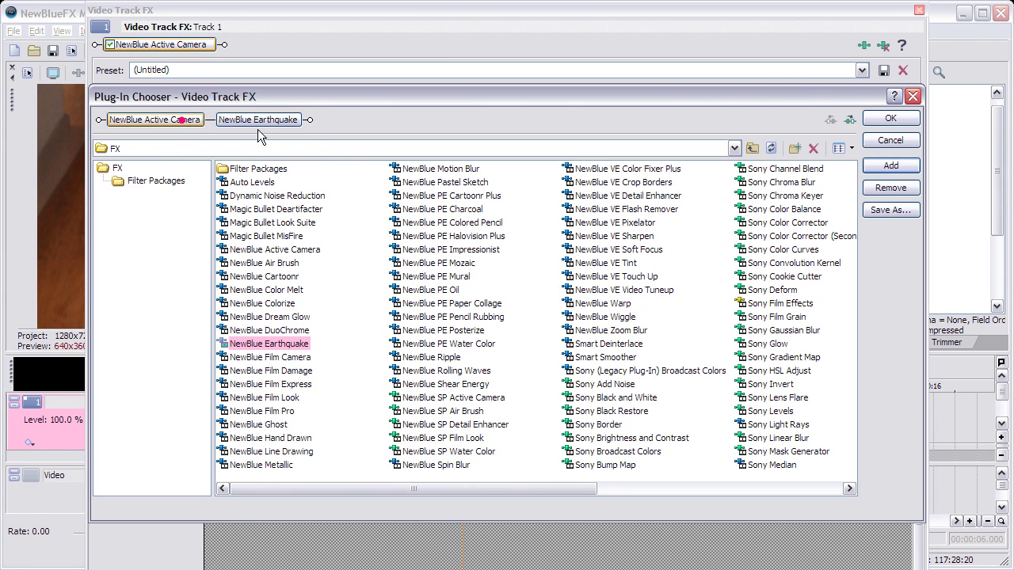
click(887, 119)
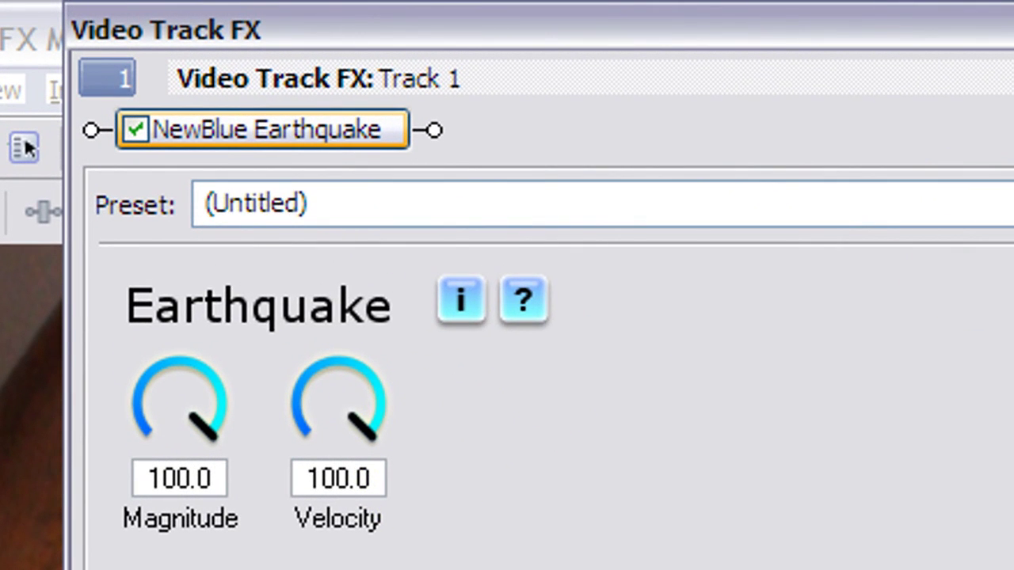
click(1006, 204)
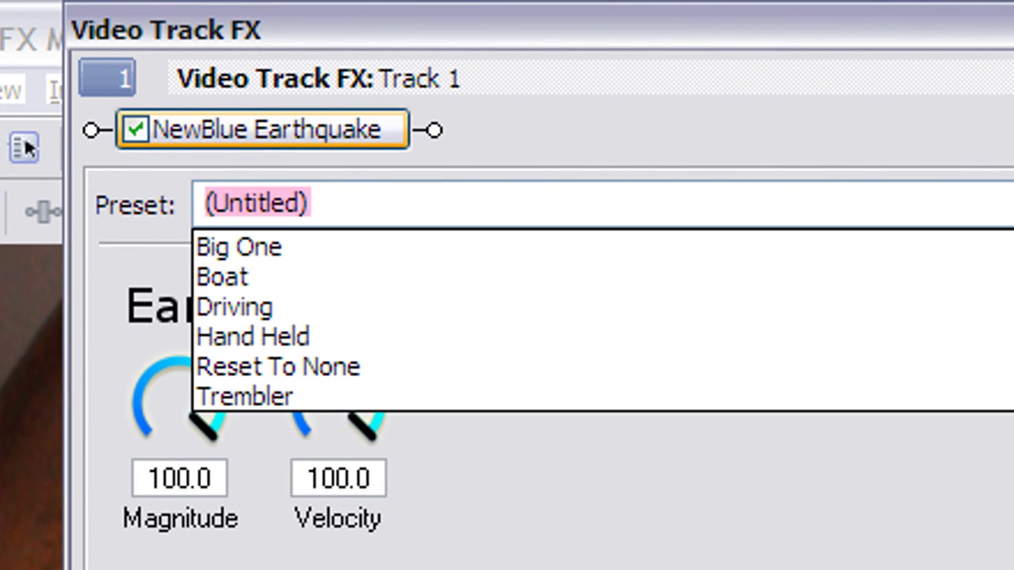
click(238, 246)
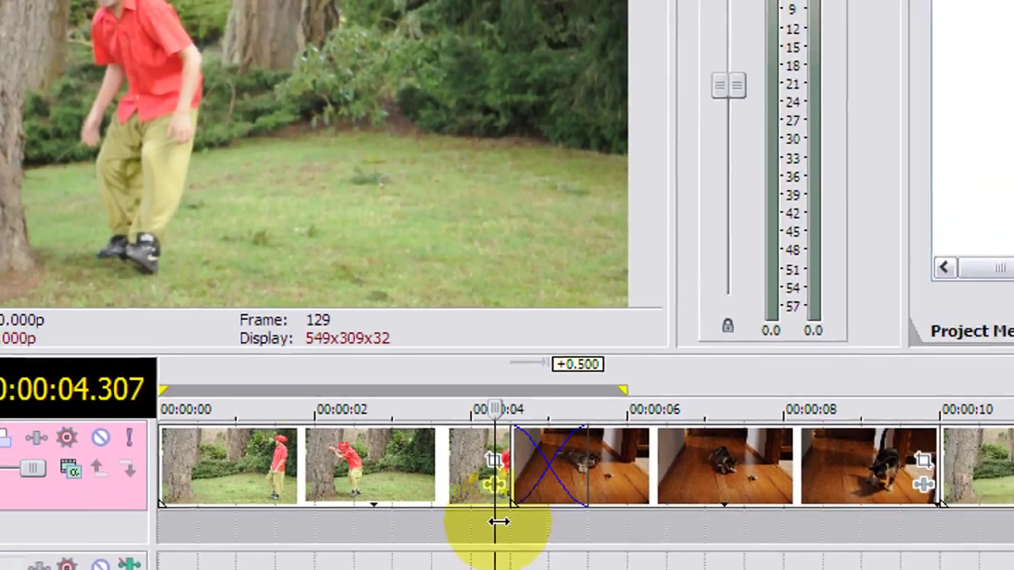
Play back the plain crossfade between the first outdoor clip and the cat clip.
key(space)
key(space)
key(space)
key(space)
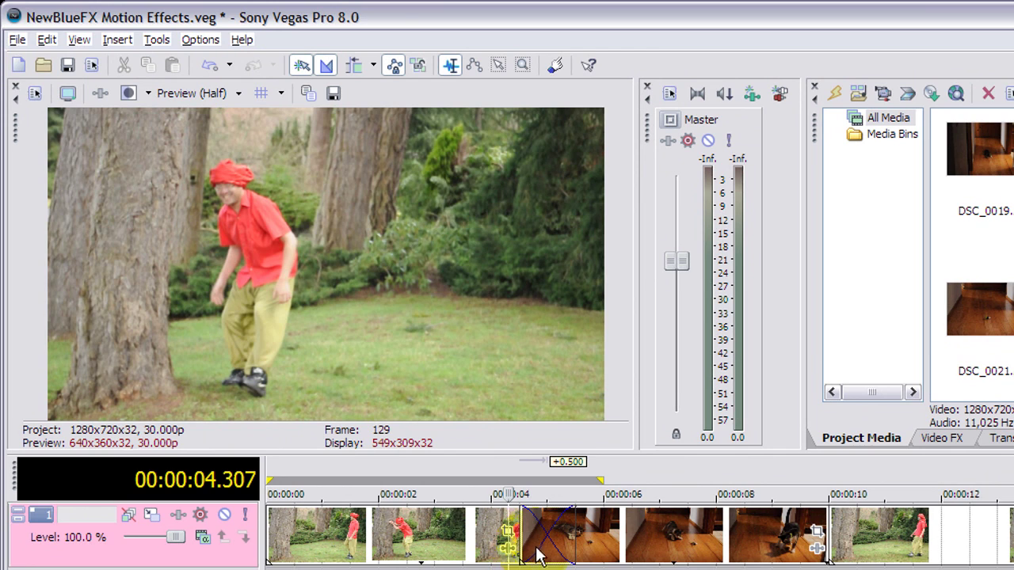
Replace the crossfade into the cat clip with the NewBlue Shake transition and apply the Jackhammer preset.
right_click(543, 544)
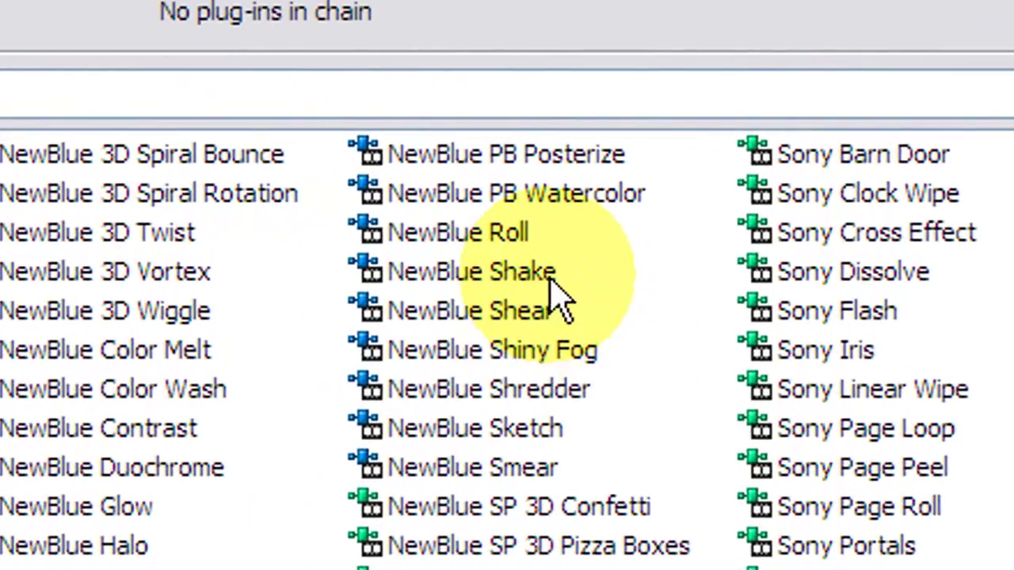
click(708, 270)
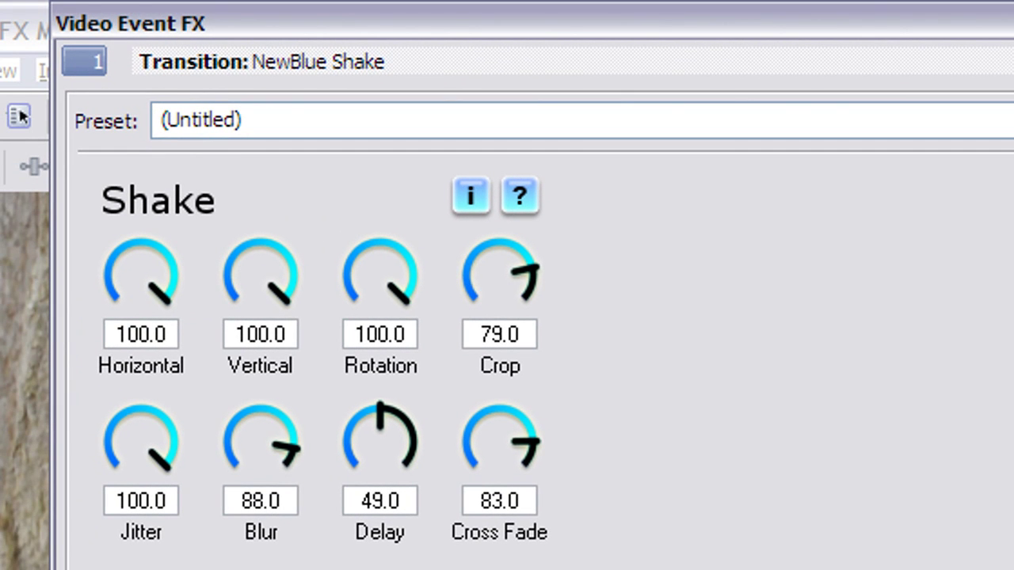
click(242, 120)
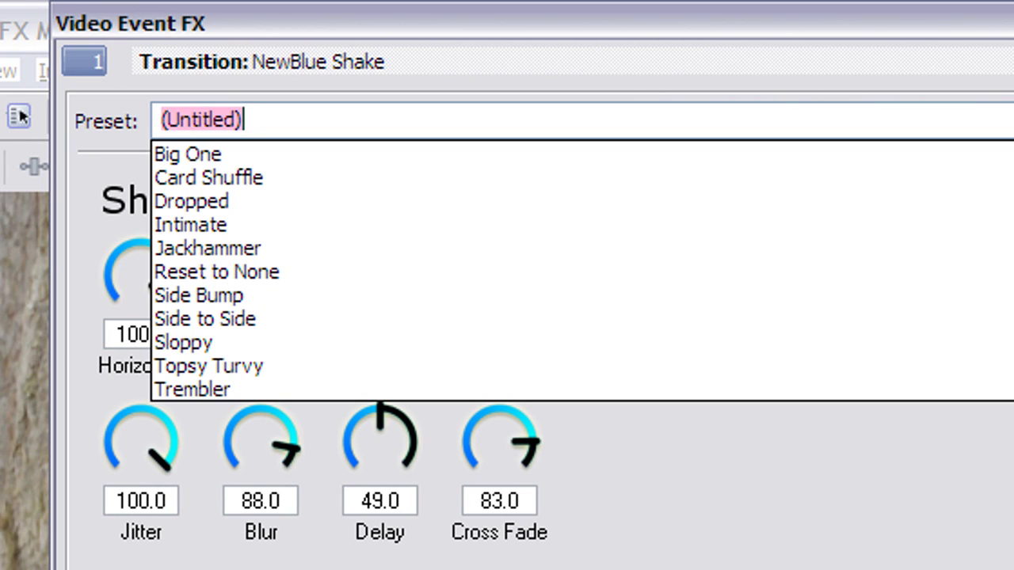
click(207, 248)
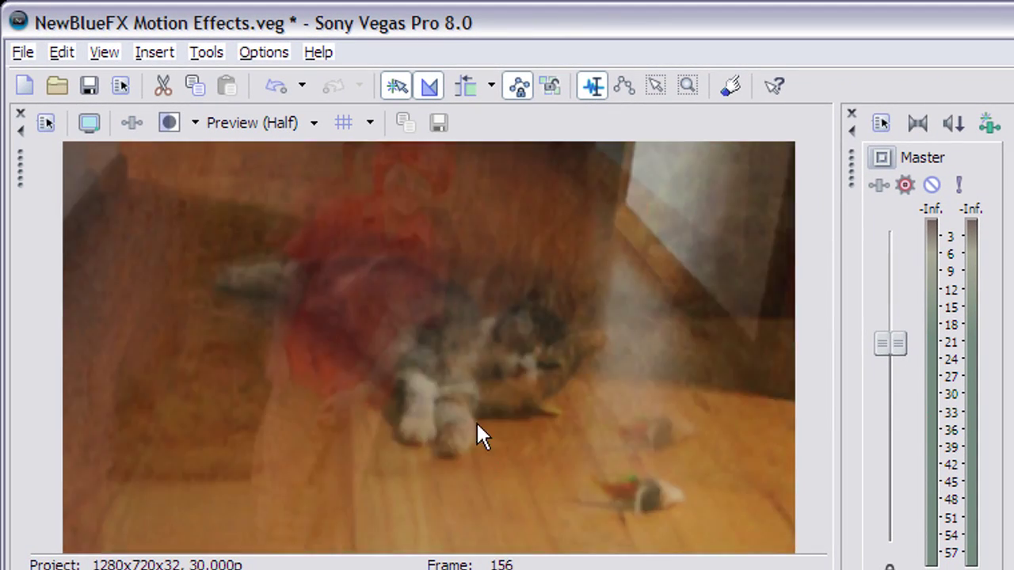
Play back the transition with the Jackhammer shake and stop playback.
key(space)
key(space)
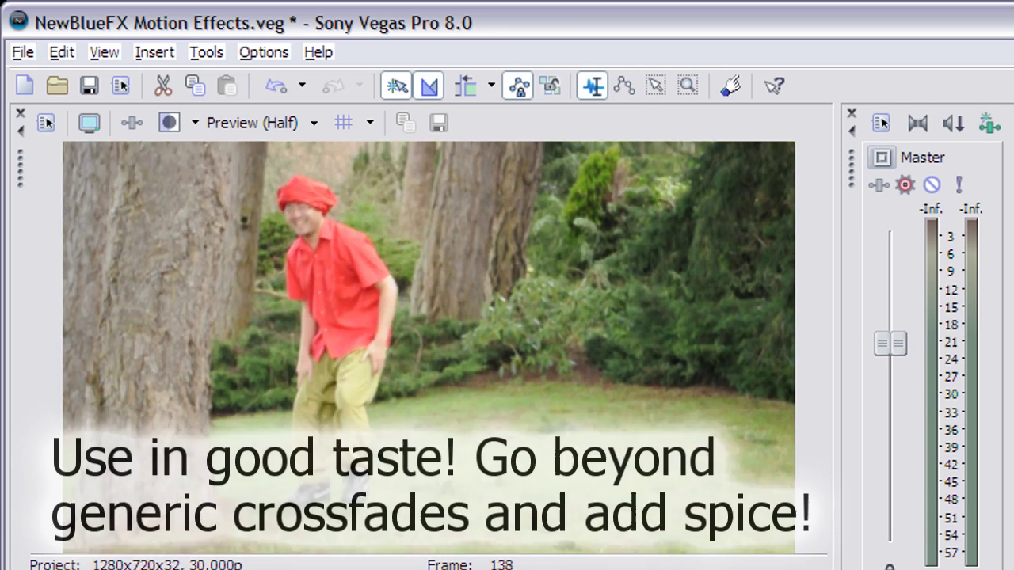
key(space)
Reopen the Shake transition's settings and apply the Card Shuffle preset.
right_click(714, 564)
click(950, 5)
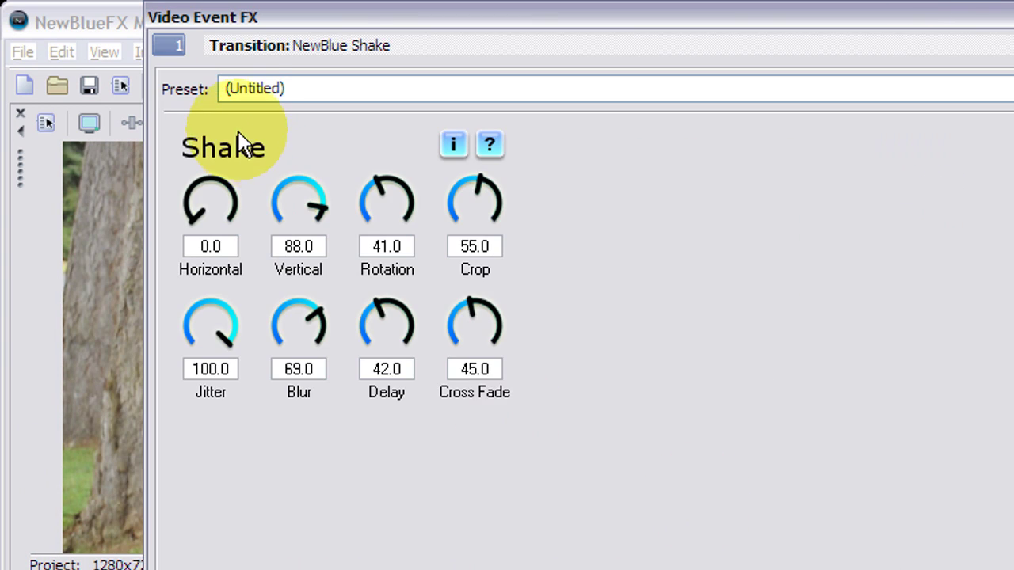
click(238, 88)
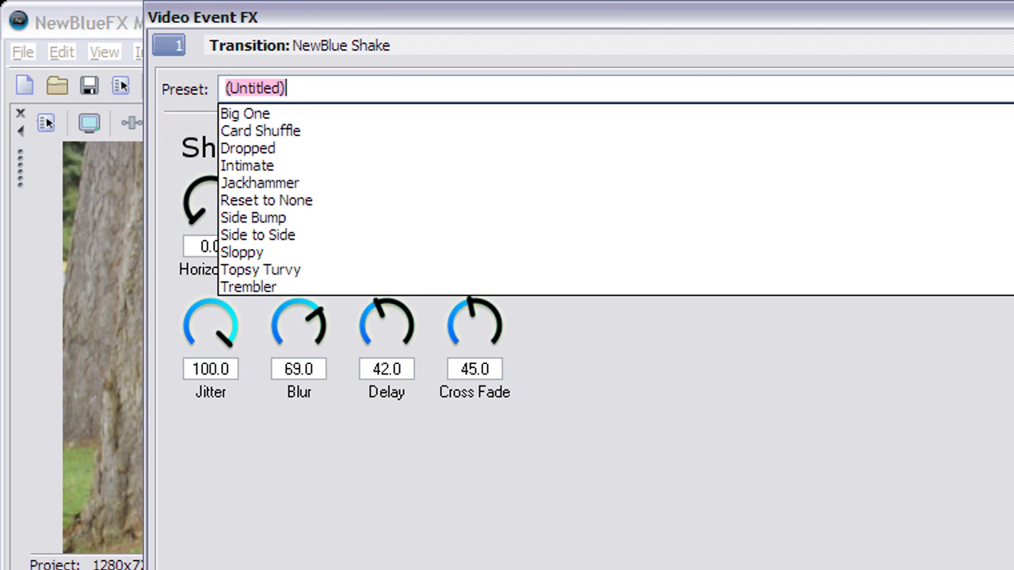
key(Down)
key(Down)
key(Return)
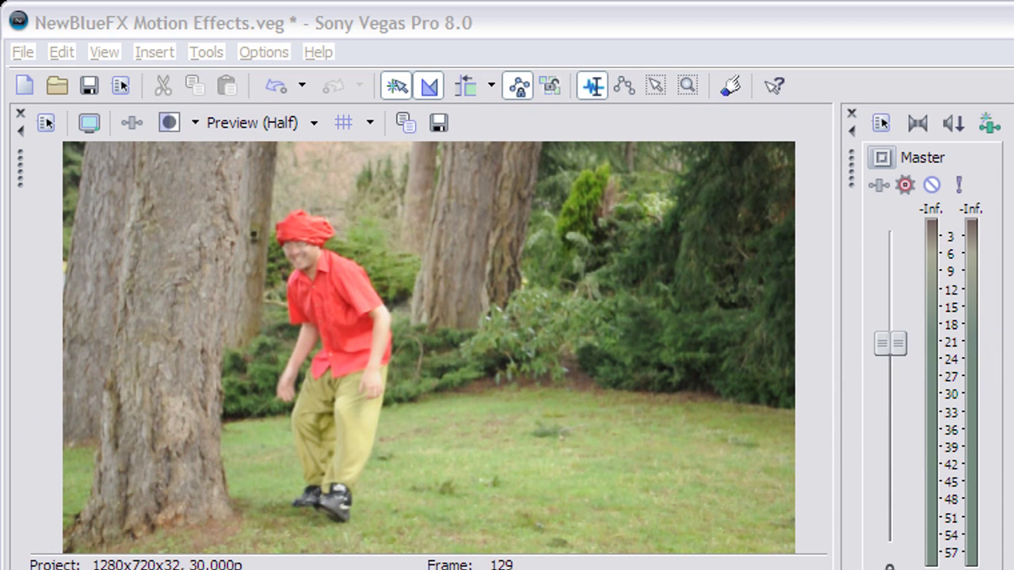
Play back the transition repeatedly to check the changed shake.
key(space)
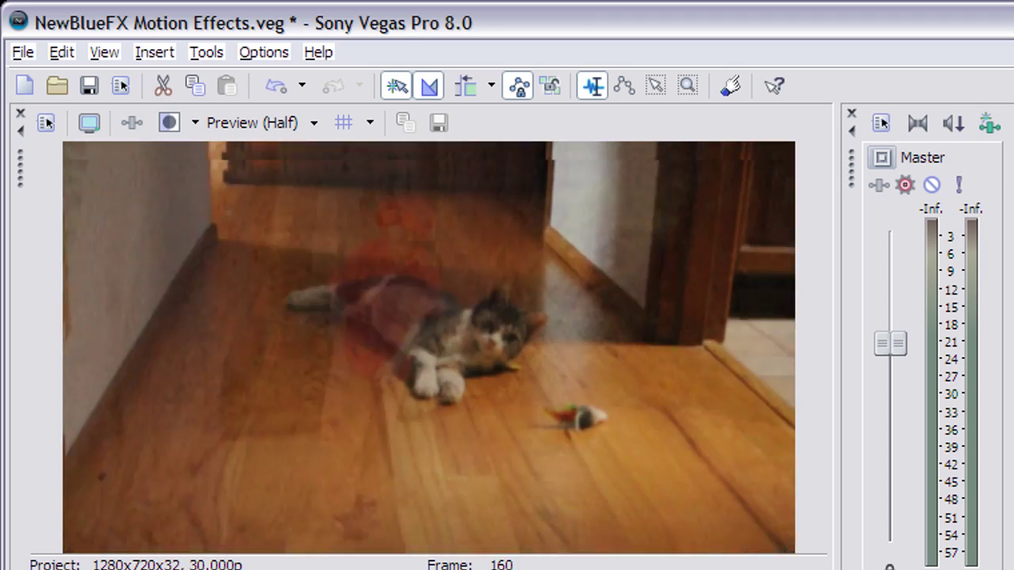
key(space)
key(space)
key(space)
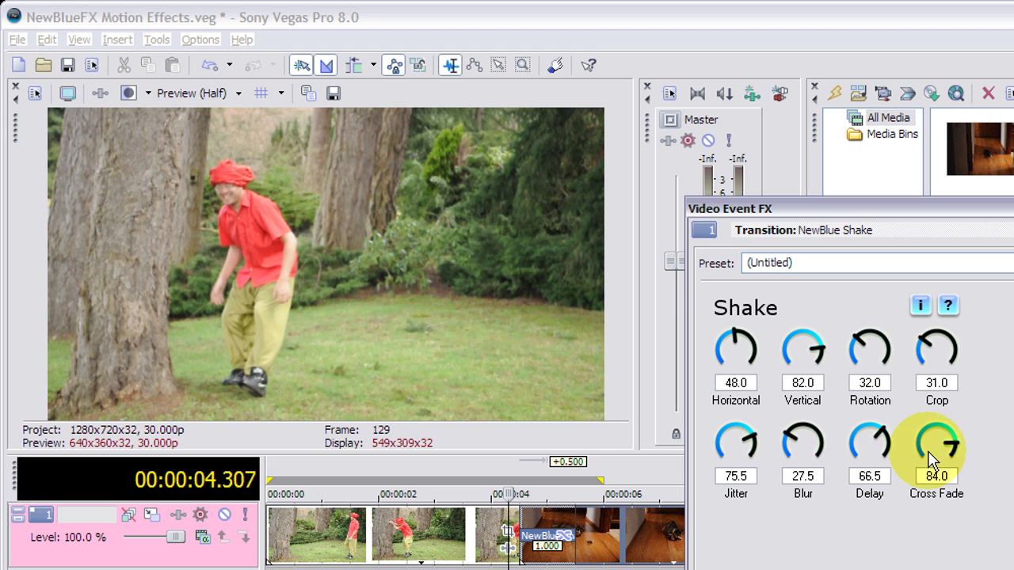
Set the Shake transition's Cross Fade to 53 and play back the result.
click(350, 480)
key(space)
key(space)
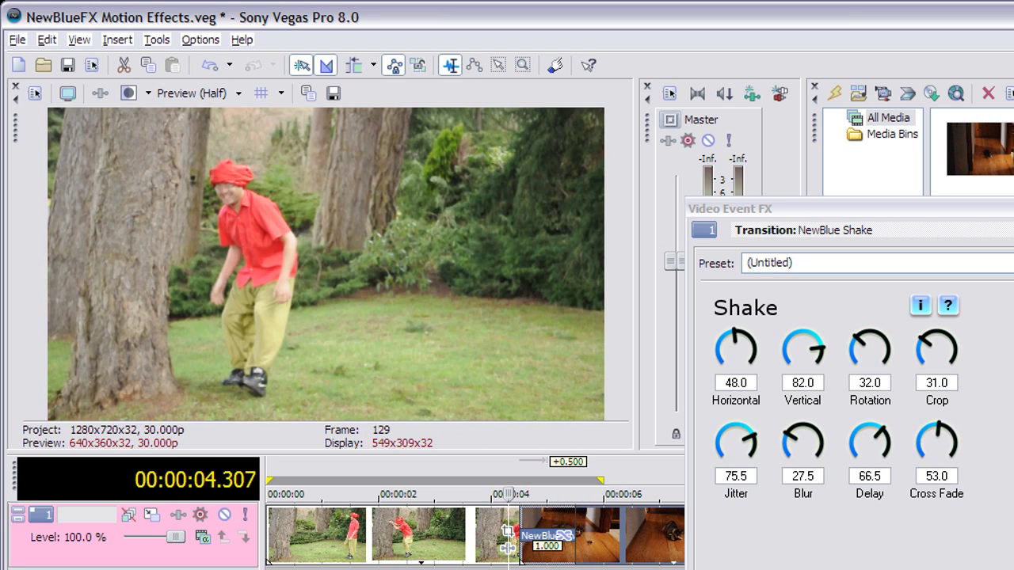
Apply the Side Bump preset to the Shake transition, play it back and stop playback.
click(1011, 262)
click(767, 361)
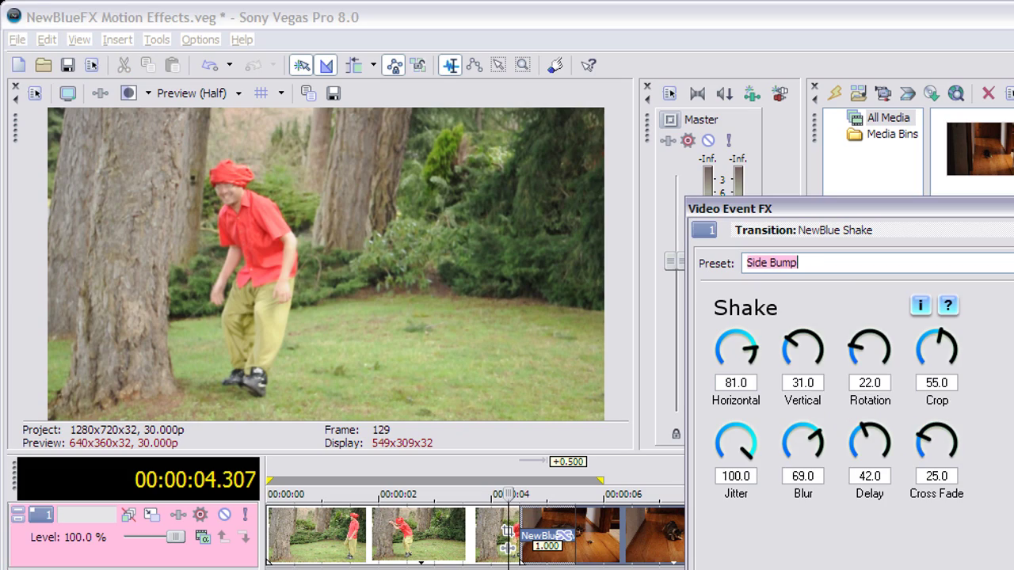
click(290, 544)
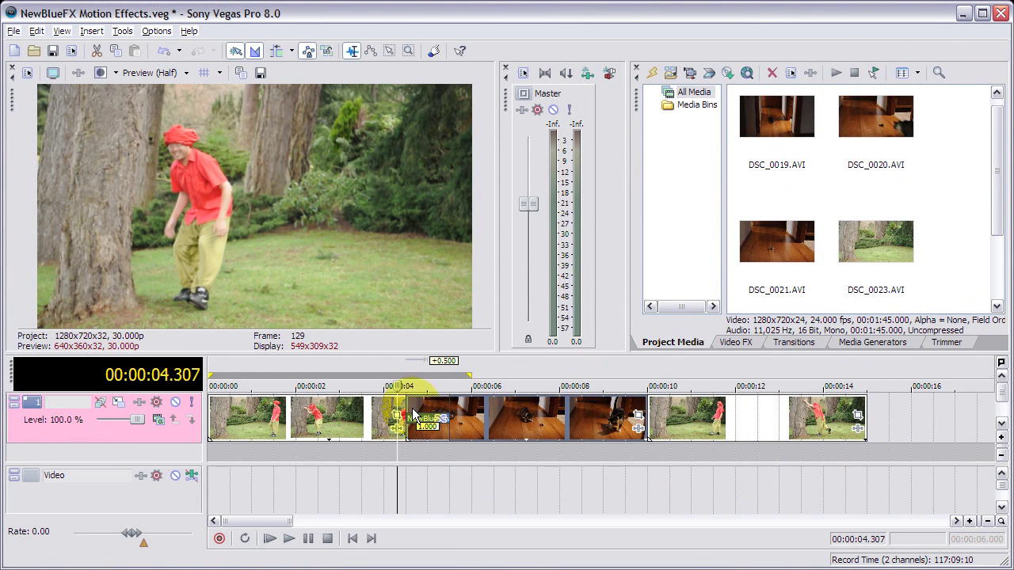
click(290, 540)
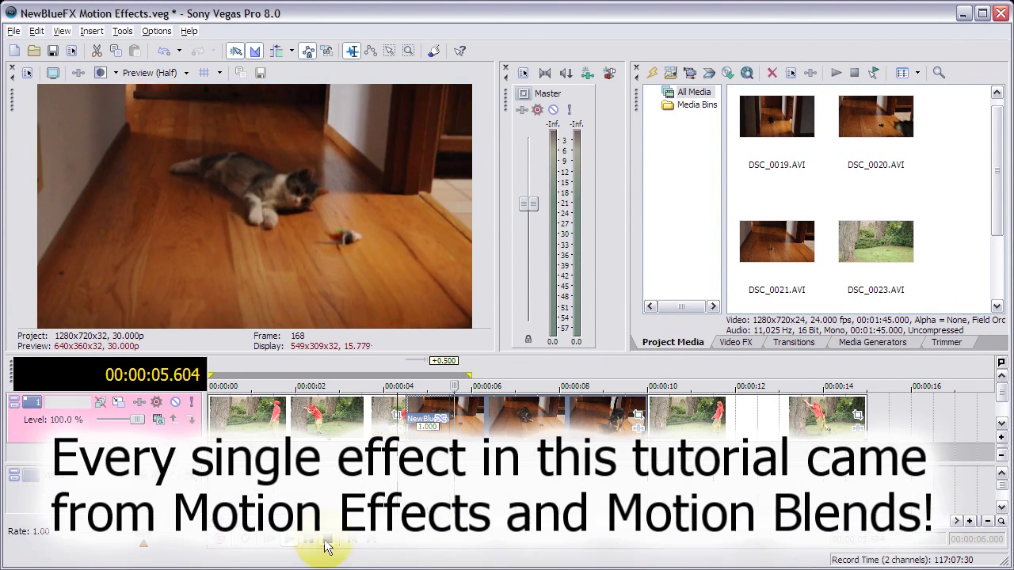
click(325, 540)
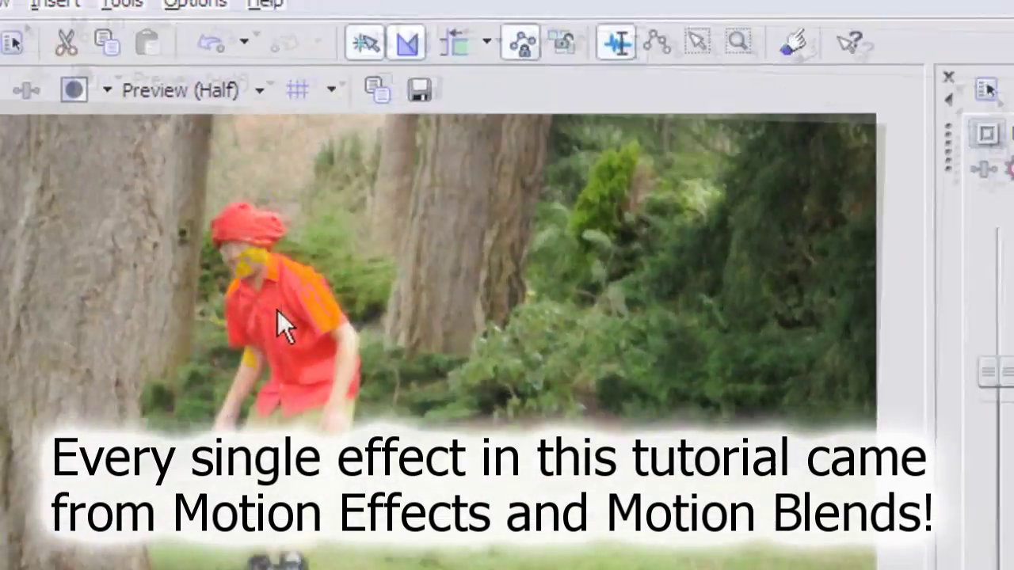